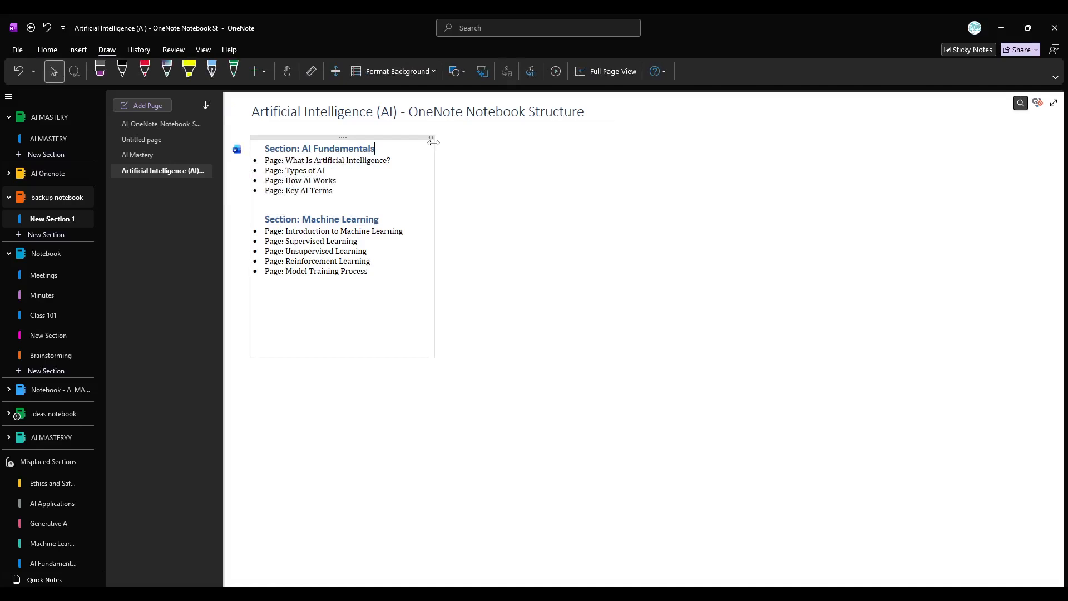
Widen the text container holding the AI Fundamentals and Machine Learning sections.
{"action": "left_click_drag", "start_coordinate": [436, 149], "coordinate": [527, 146]}
{"action": "left_click", "coordinate": [399, 151]}
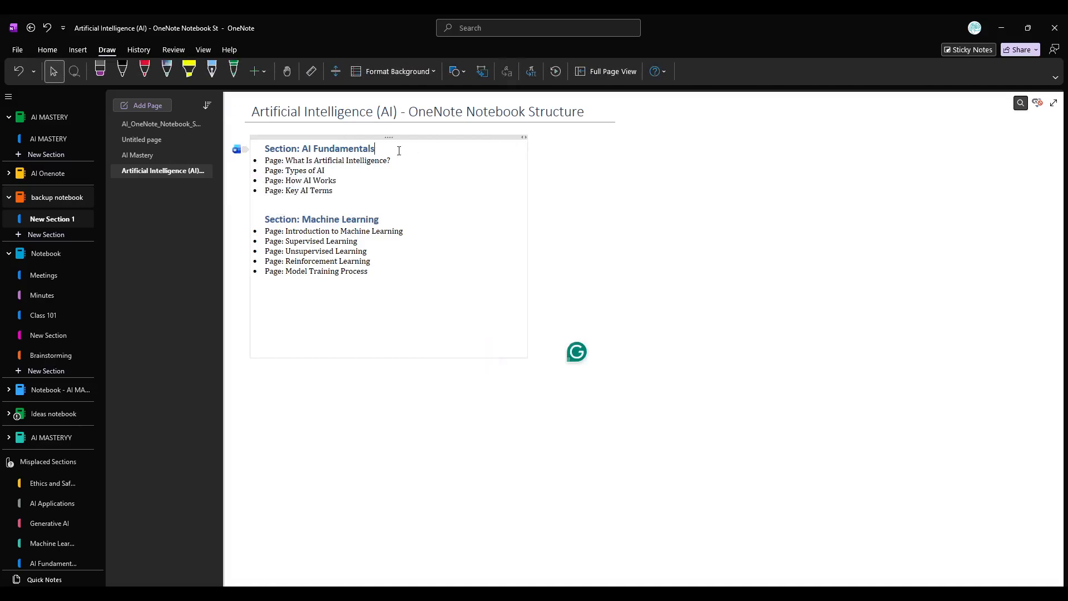
{"action": "triple_click", "coordinate": [321, 150]}
{"action": "left_click", "coordinate": [359, 182]}
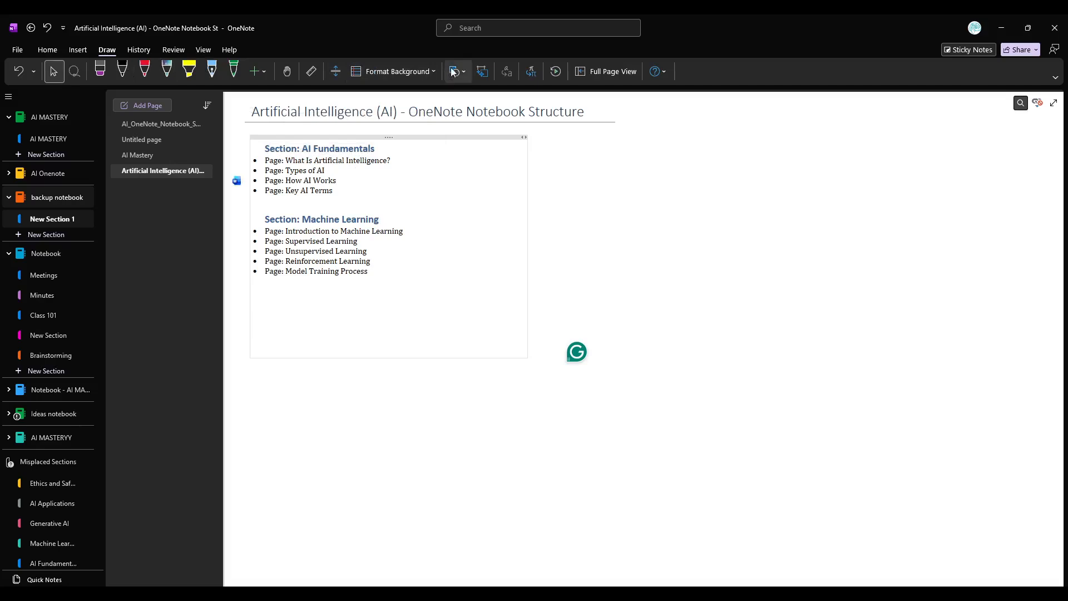
{"action": "left_click", "coordinate": [468, 137]}
{"action": "left_click", "coordinate": [719, 205]}
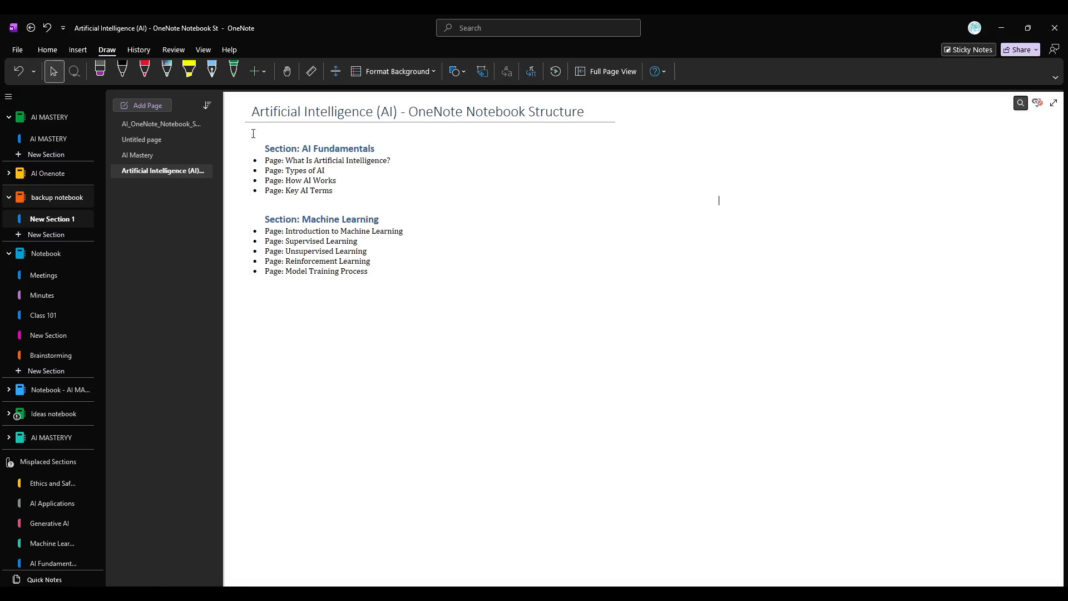
Insert AI_OneNote_Notebook_Structure.pdf as a file printout on the untitled page of New Section 1.
{"action": "left_click", "coordinate": [179, 138]}
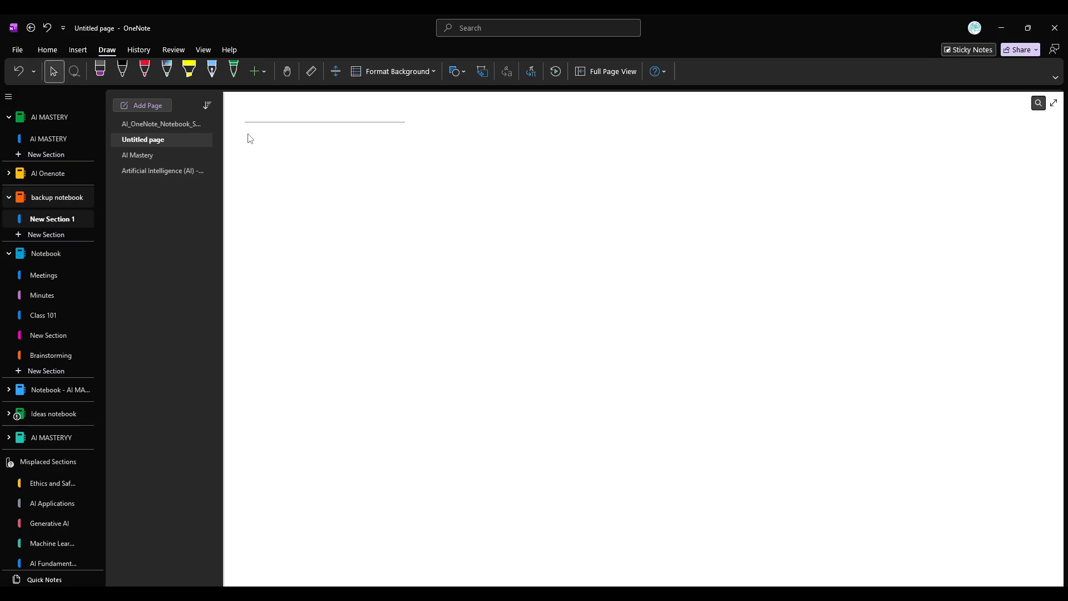
{"action": "left_click", "coordinate": [44, 50]}
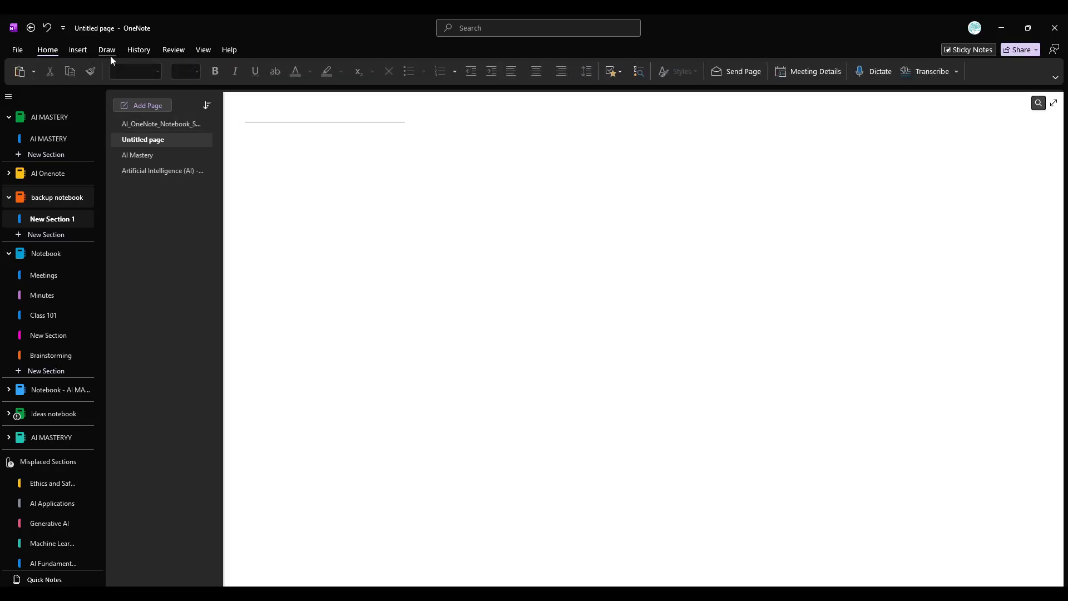
{"action": "left_click", "coordinate": [78, 54]}
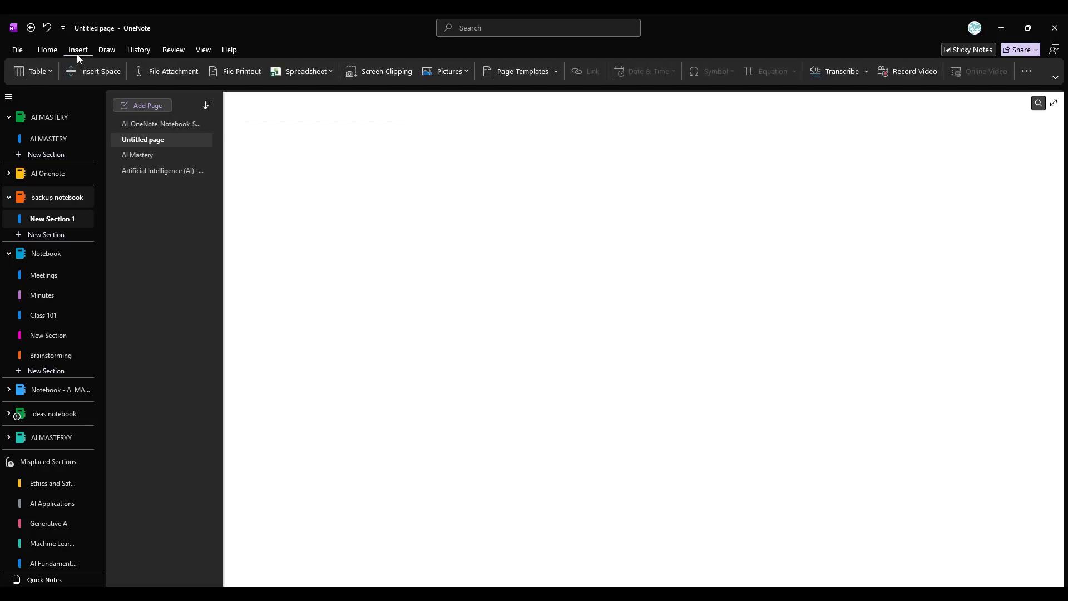
{"action": "left_click", "coordinate": [242, 73]}
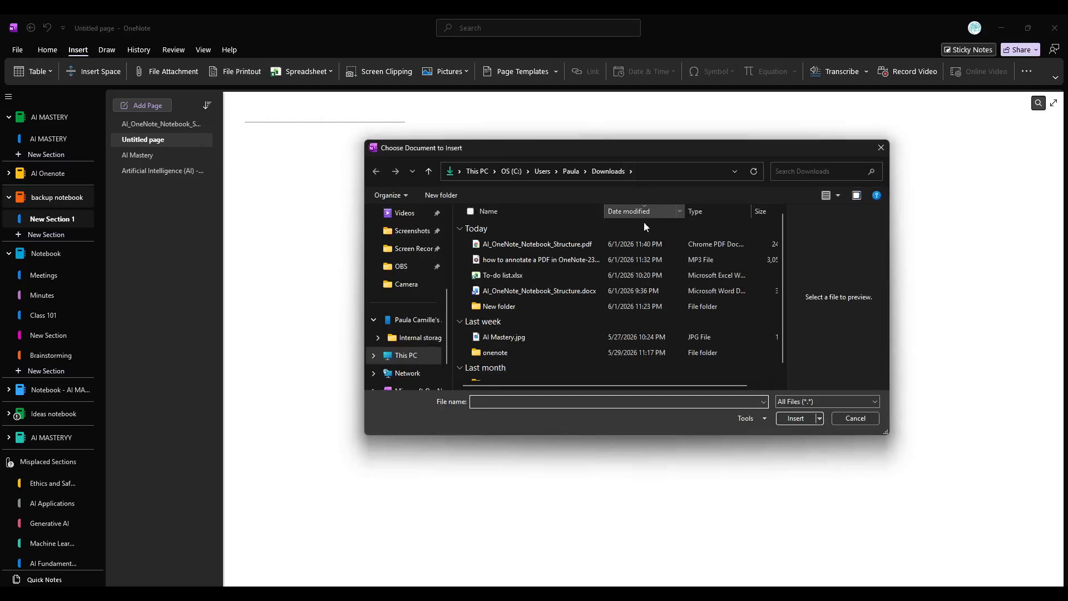
{"action": "left_click", "coordinate": [639, 243]}
{"action": "double_click", "coordinate": [639, 243]}
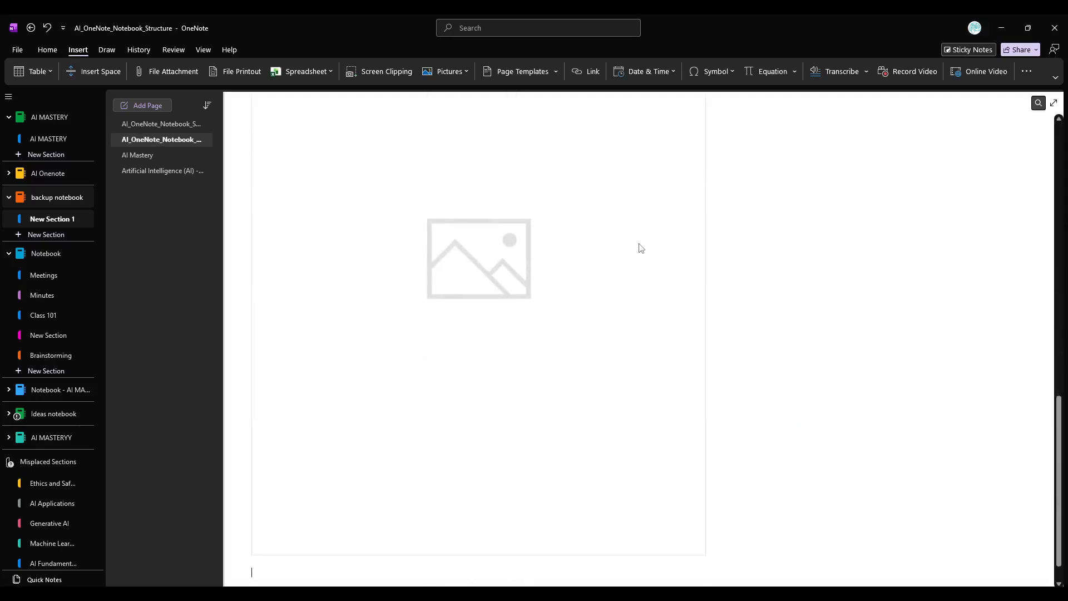
{"action": "scroll", "coordinate": [640, 247], "scroll_direction": "up", "scroll_amount": 15}
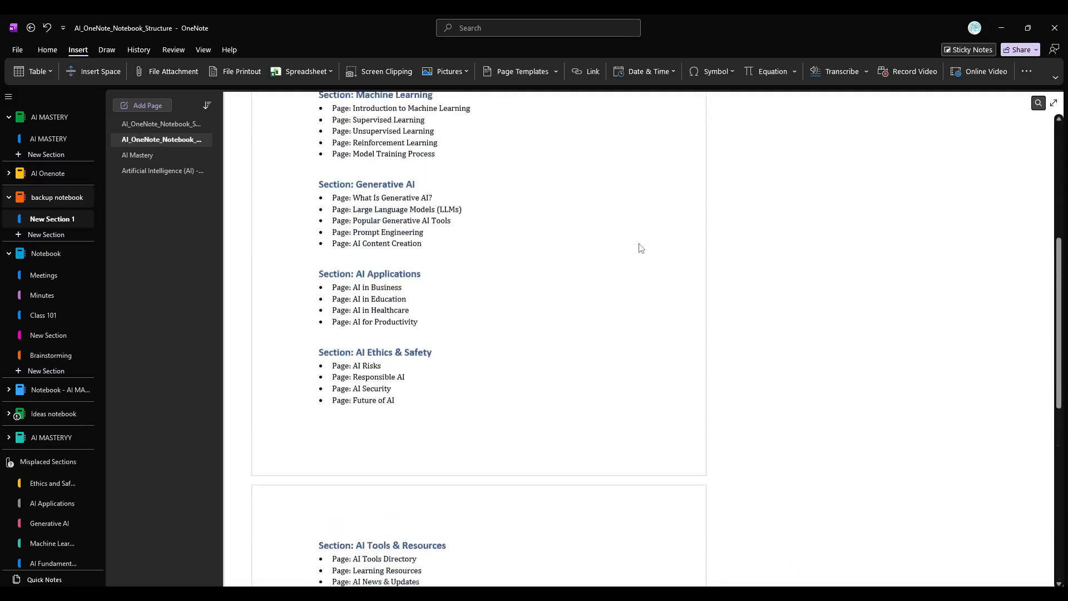
{"action": "scroll", "coordinate": [641, 248], "scroll_direction": "up", "scroll_amount": 2}
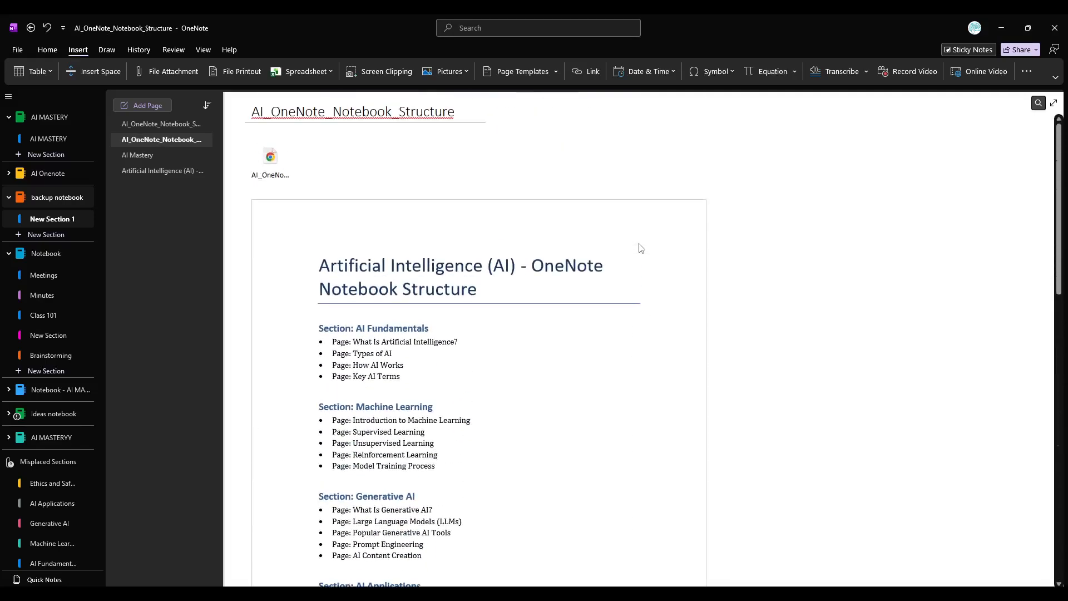
Shift the first printout page sideways, then move it back into line with the second page.
{"action": "scroll", "coordinate": [640, 247], "scroll_direction": "down", "scroll_amount": 2}
{"action": "left_click", "coordinate": [641, 247]}
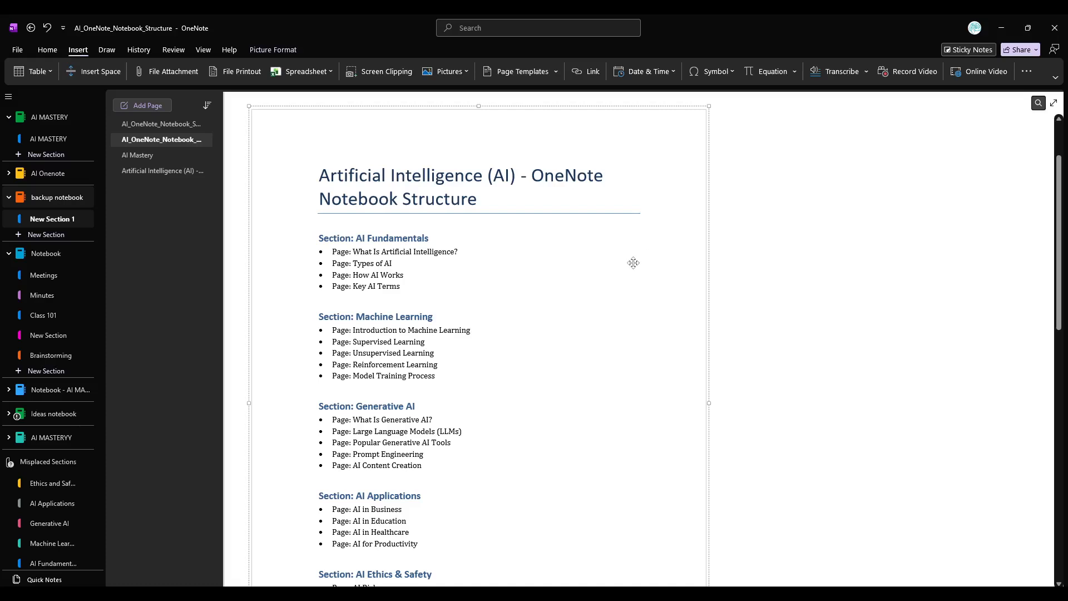
{"action": "scroll", "coordinate": [634, 262], "scroll_direction": "down", "scroll_amount": 3}
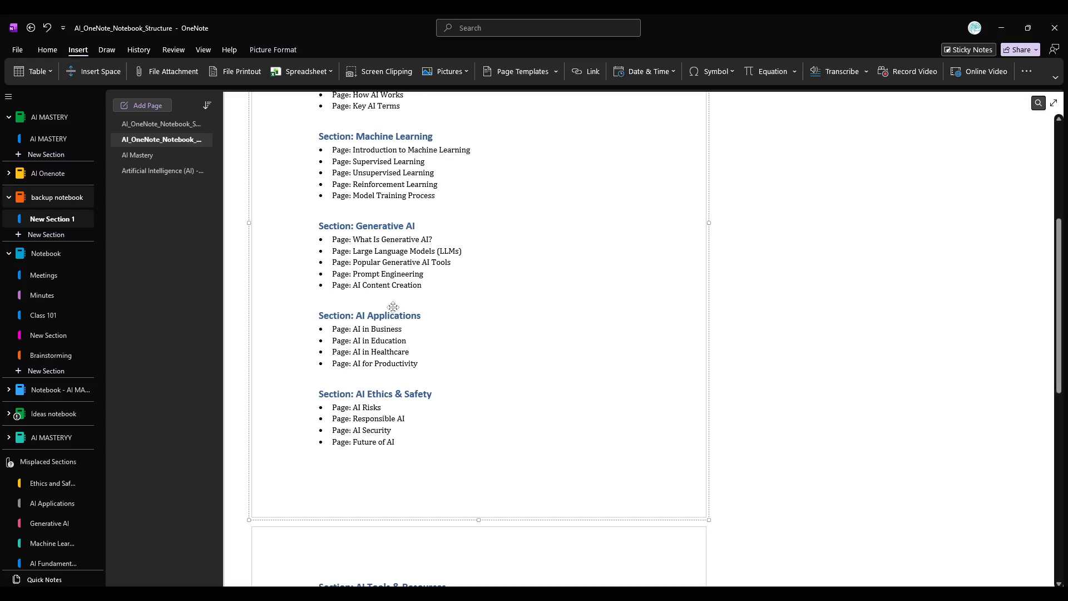
{"action": "left_click_drag", "start_coordinate": [377, 303], "coordinate": [402, 293]}
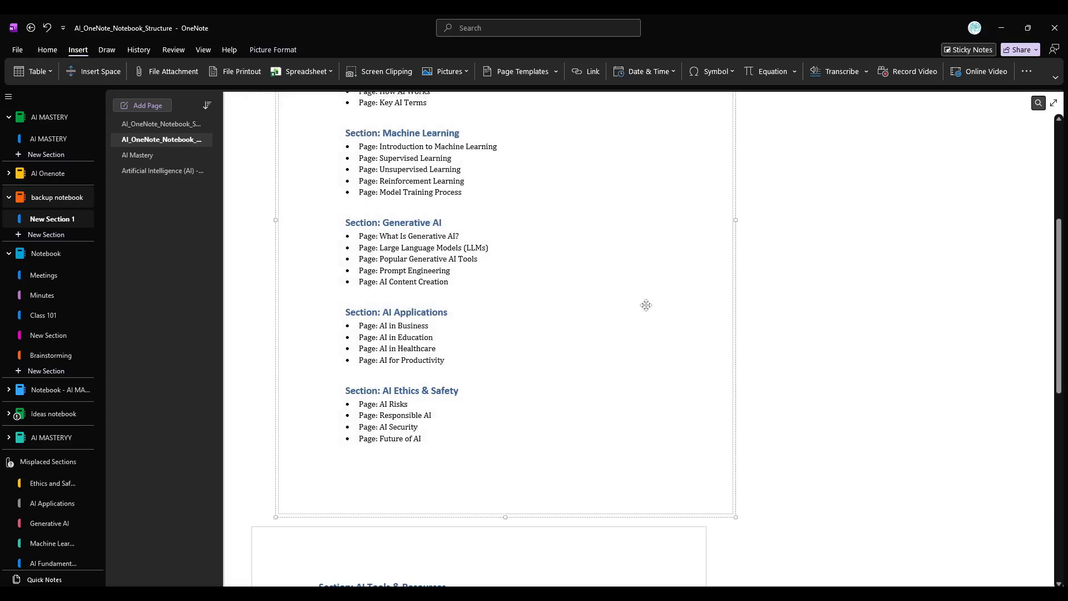
{"action": "left_click_drag", "start_coordinate": [670, 309], "coordinate": [639, 309]}
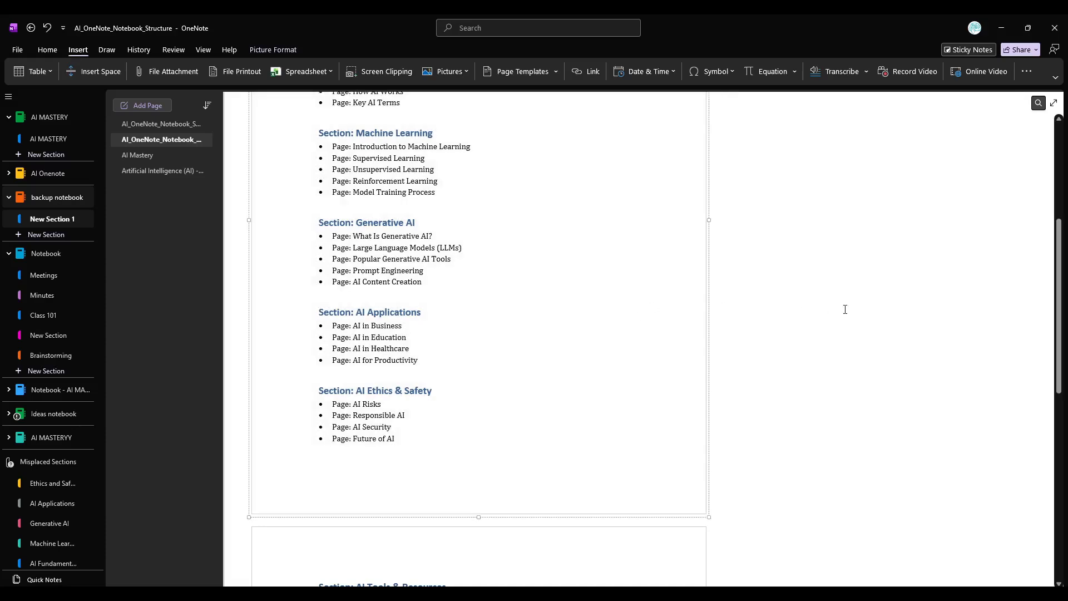
{"action": "scroll", "coordinate": [844, 309], "scroll_direction": "up", "scroll_amount": 5}
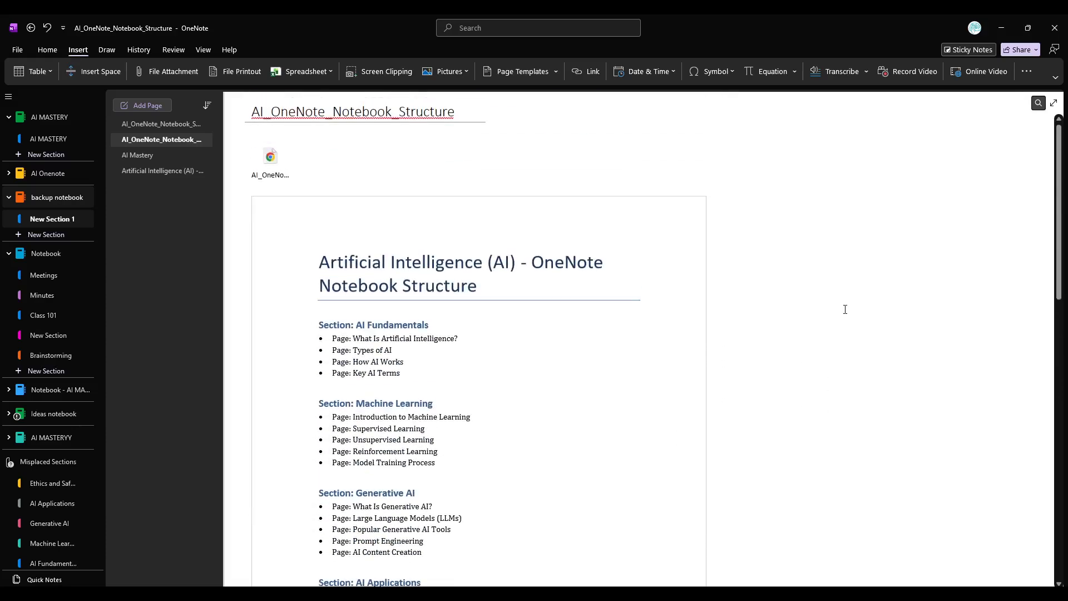
Set the first page of the PDF printout as the background picture.
{"action": "scroll", "coordinate": [551, 377], "scroll_direction": "down", "scroll_amount": 5}
{"action": "right_click", "coordinate": [551, 376]}
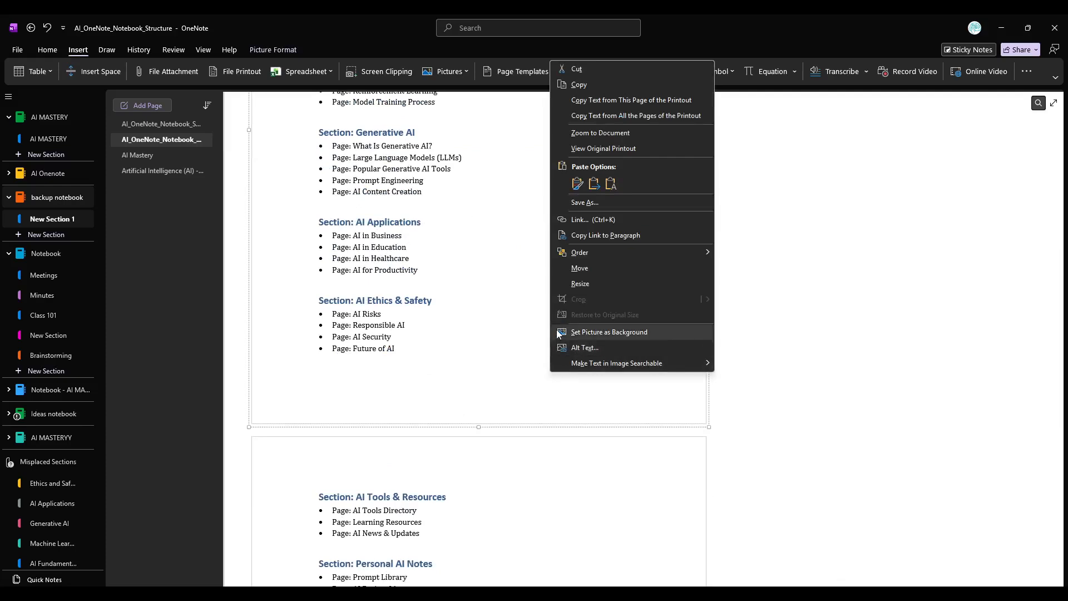
{"action": "left_click", "coordinate": [589, 332]}
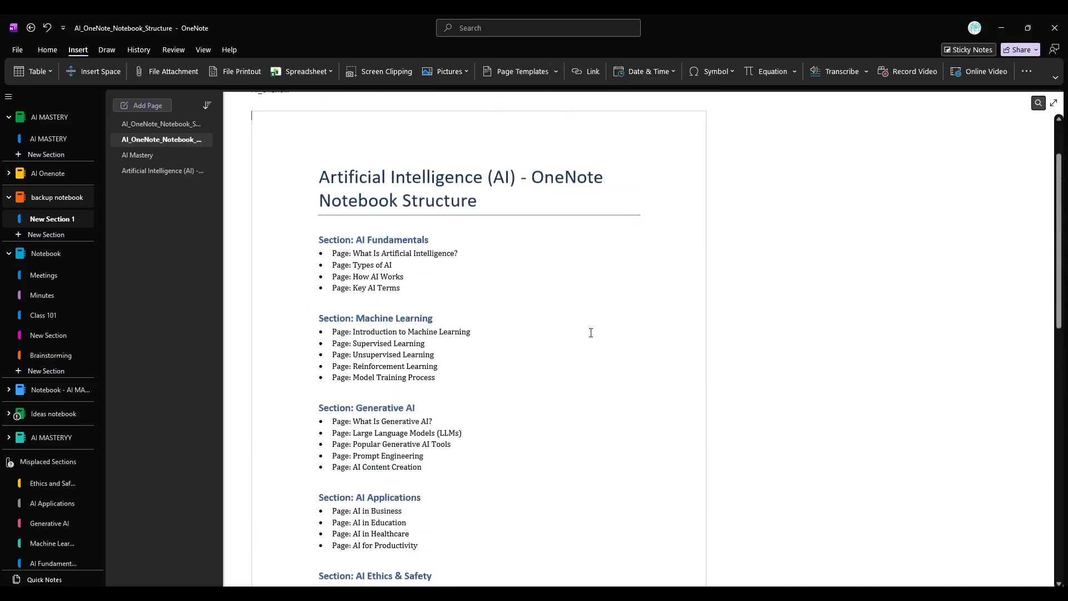
Try to select and move the background printout page to check whether it is locked in place.
{"action": "left_click_drag", "start_coordinate": [591, 332], "coordinate": [518, 330]}
{"action": "left_click", "coordinate": [338, 321]}
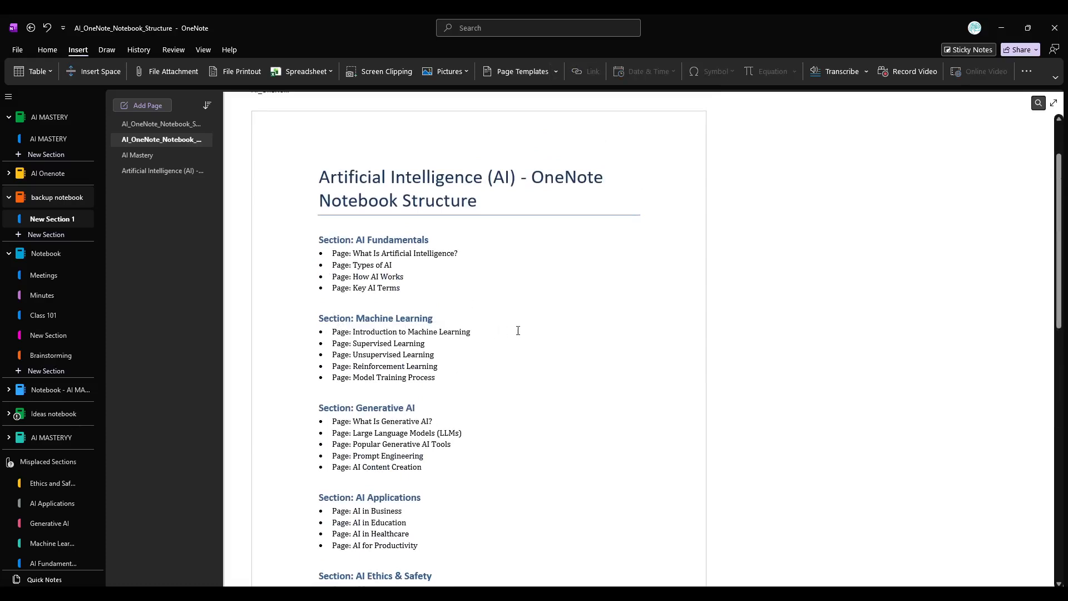
{"action": "left_click_drag", "start_coordinate": [716, 349], "coordinate": [345, 356]}
{"action": "left_click", "coordinate": [729, 311]}
{"action": "scroll", "coordinate": [729, 311], "scroll_direction": "up", "scroll_amount": 2}
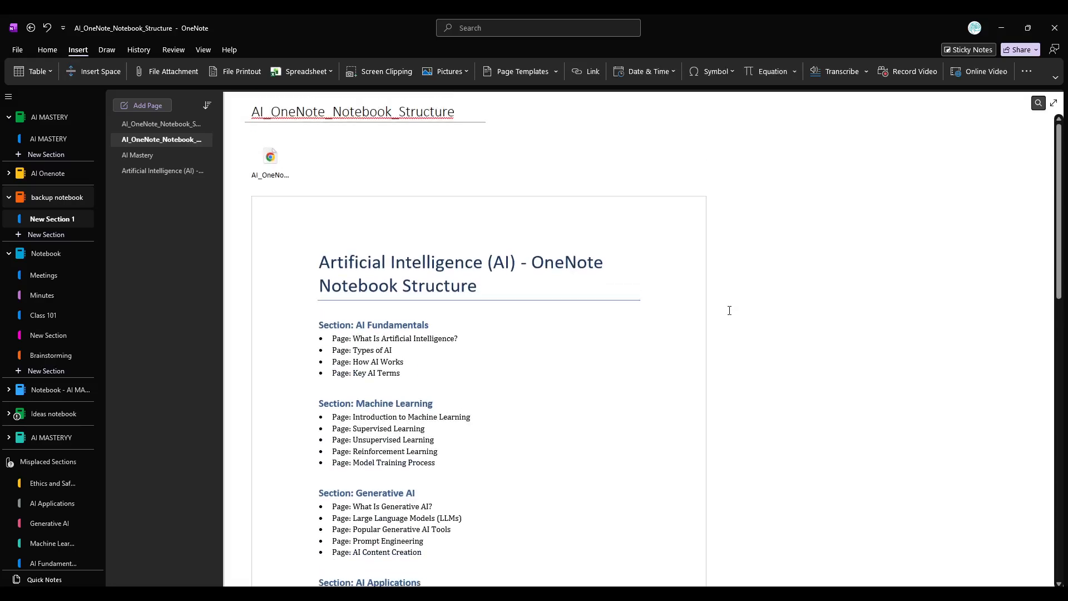
{"action": "scroll", "coordinate": [730, 310], "scroll_direction": "down", "scroll_amount": 3}
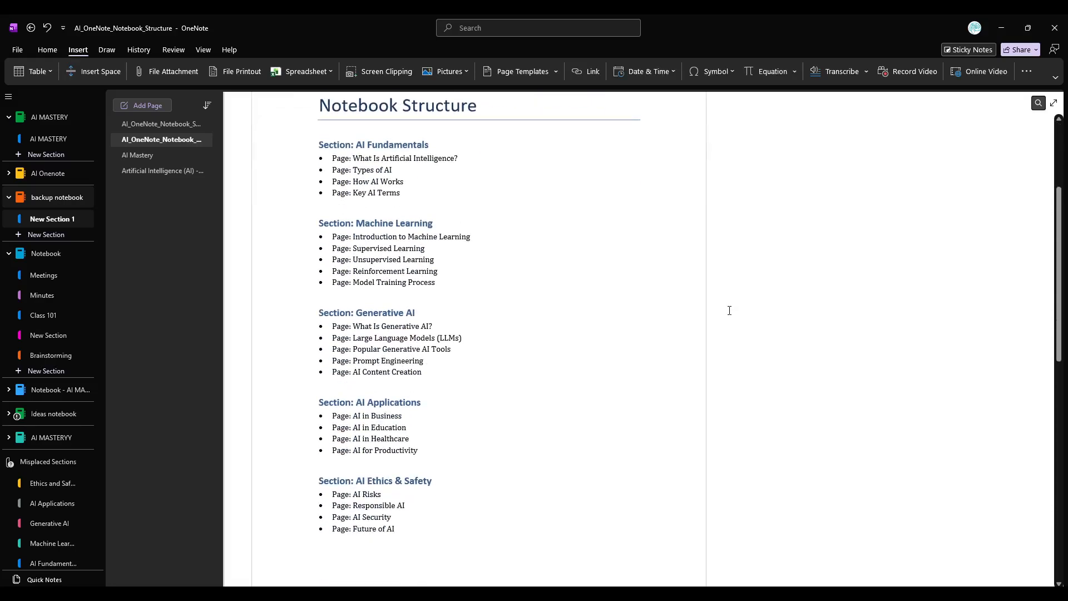
{"action": "scroll", "coordinate": [730, 310], "scroll_direction": "up", "scroll_amount": 3}
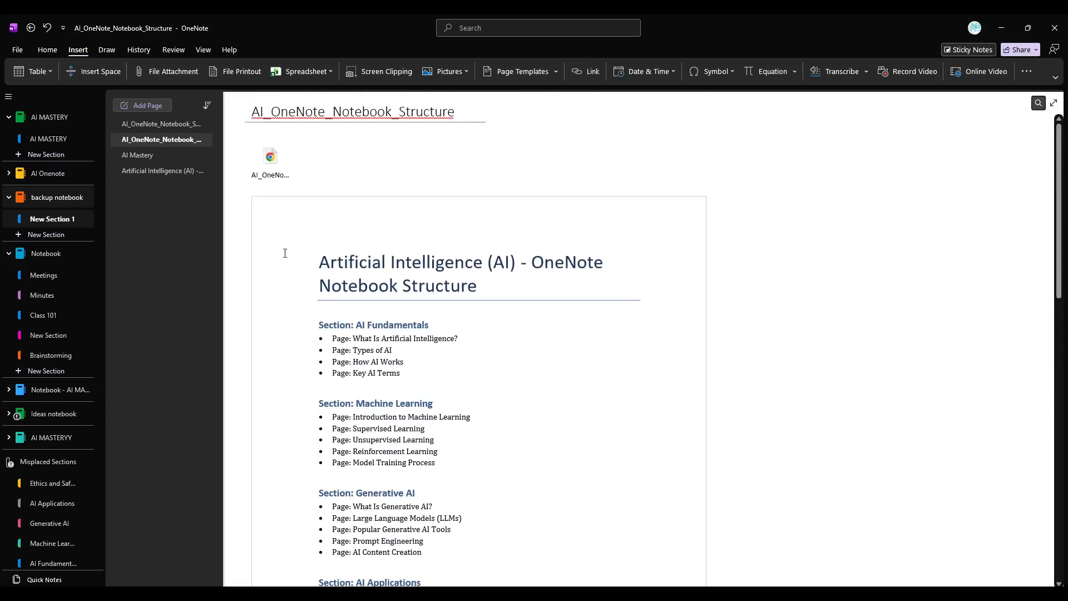
{"action": "left_click", "coordinate": [284, 252]}
Underline "Artificial Intelligence (AI)" in the printout title with the black 0.25 mm pen and highlight it in yellow.
{"action": "left_click", "coordinate": [111, 53]}
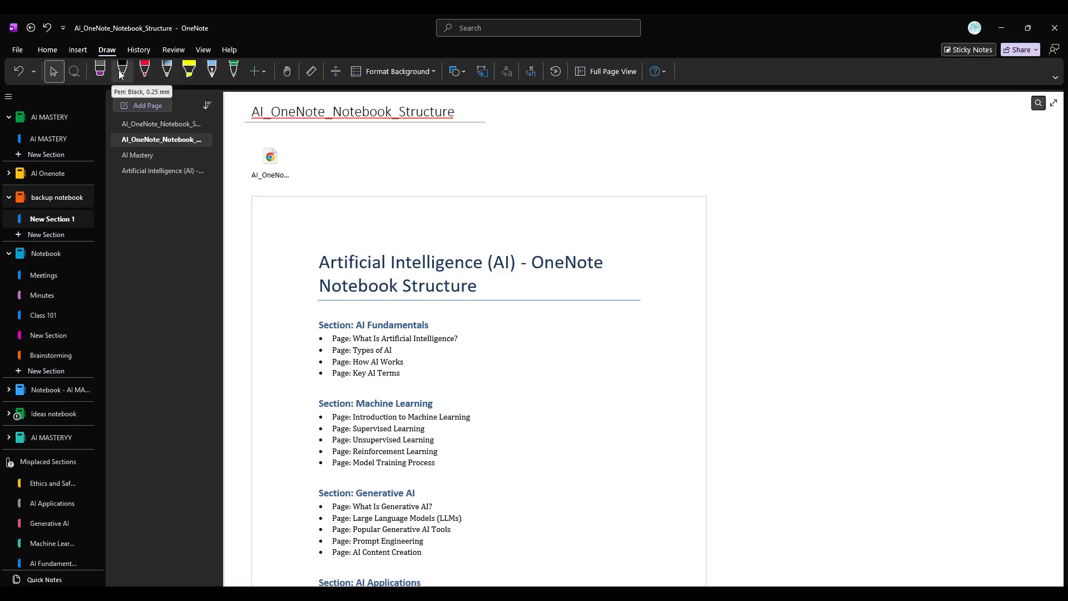
{"action": "left_click", "coordinate": [120, 75]}
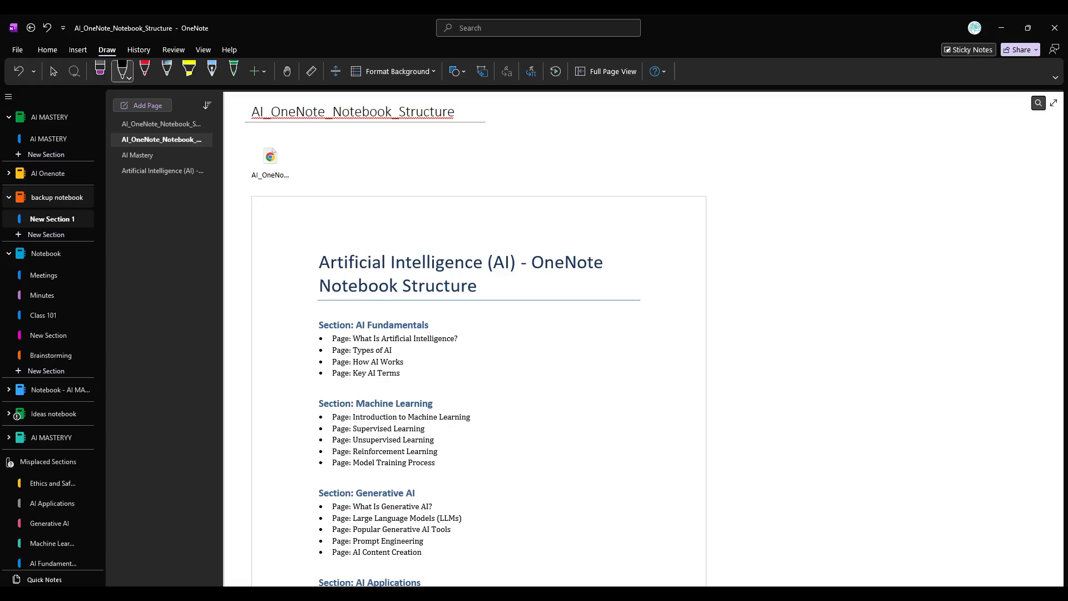
{"action": "left_click_drag", "start_coordinate": [318, 274], "coordinate": [505, 275]}
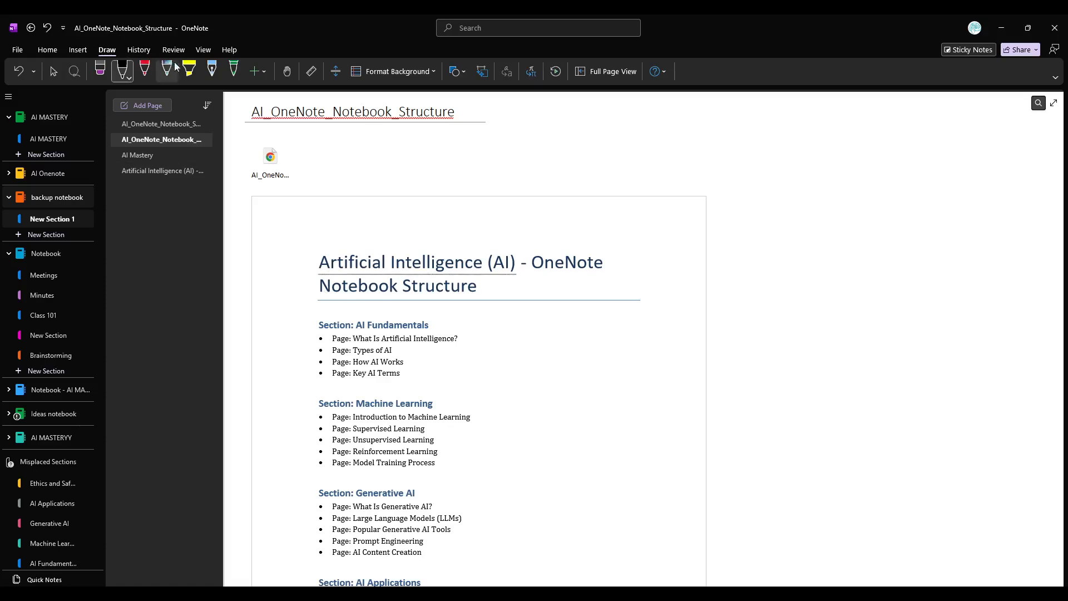
{"action": "left_click", "coordinate": [191, 70]}
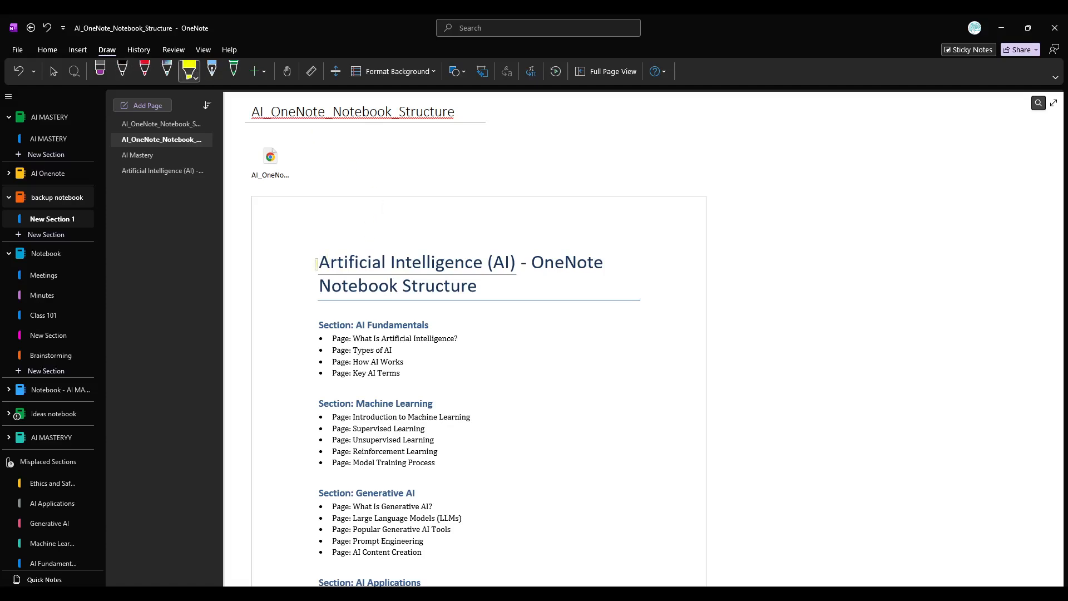
{"action": "left_click_drag", "start_coordinate": [321, 263], "coordinate": [513, 262]}
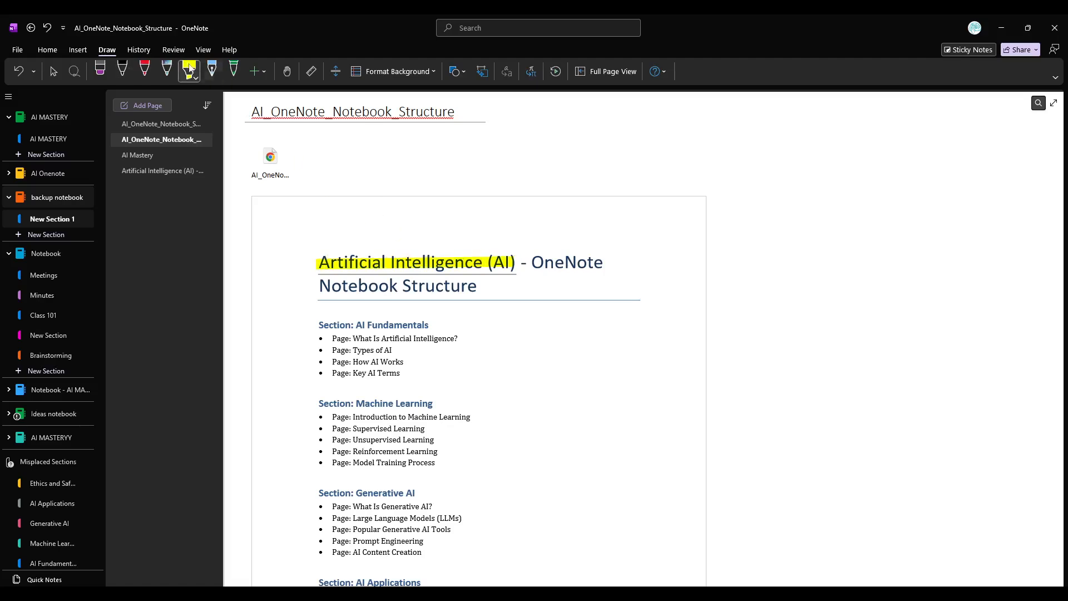
Circle the printout title "Artificial Intelligence (AI) - OneNote Notebook Structure" with the red pen and return to object selection.
{"action": "left_click", "coordinate": [145, 70]}
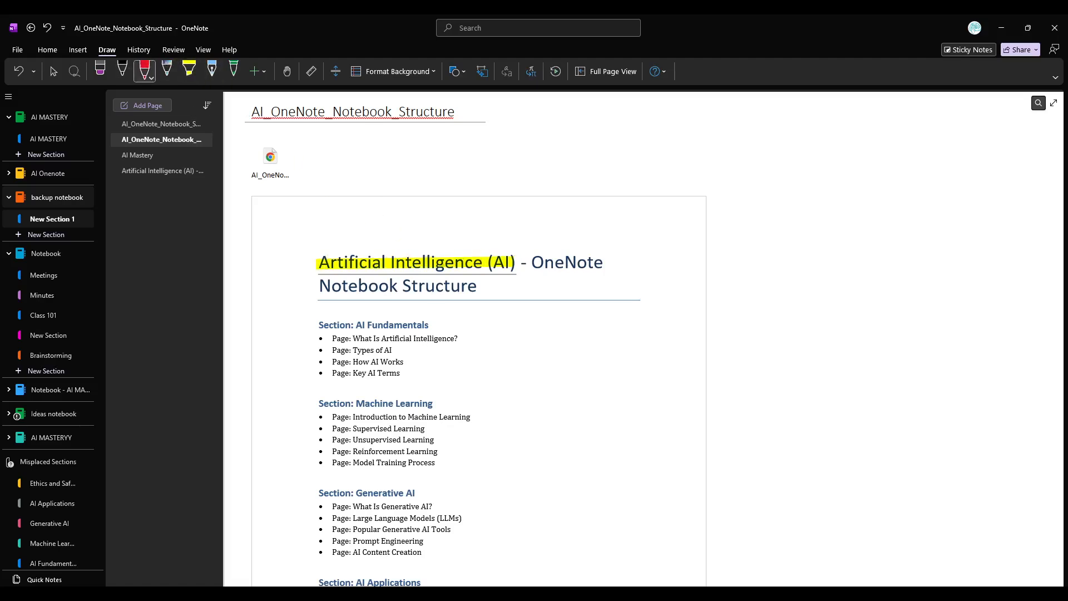
{"action": "mouse_move", "coordinate": [444, 229]}
{"action": "left_mouse_down"}
{"action": "mouse_move", "coordinate": [313, 240]}
{"action": "mouse_move", "coordinate": [299, 274]}
{"action": "mouse_move", "coordinate": [367, 311]}
{"action": "mouse_move", "coordinate": [497, 313]}
{"action": "mouse_move", "coordinate": [618, 296]}
{"action": "mouse_move", "coordinate": [628, 259]}
{"action": "mouse_move", "coordinate": [530, 217]}
{"action": "mouse_move", "coordinate": [418, 200]}
{"action": "mouse_move", "coordinate": [362, 218]}
{"action": "mouse_move", "coordinate": [353, 246]}
{"action": "mouse_move", "coordinate": [362, 238]}
{"action": "left_mouse_up"}
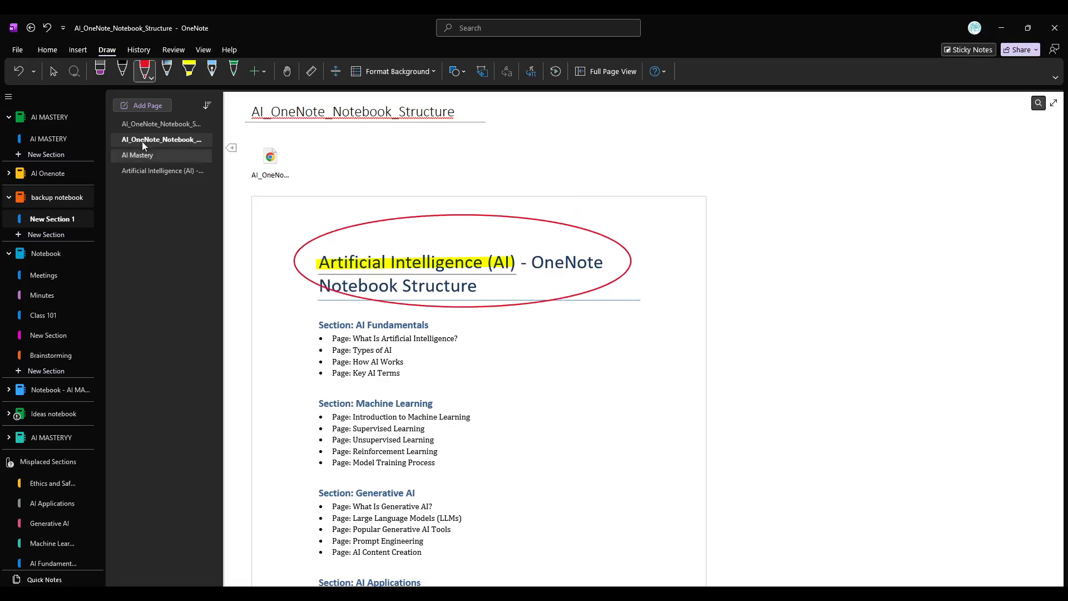
{"action": "left_click", "coordinate": [54, 72]}
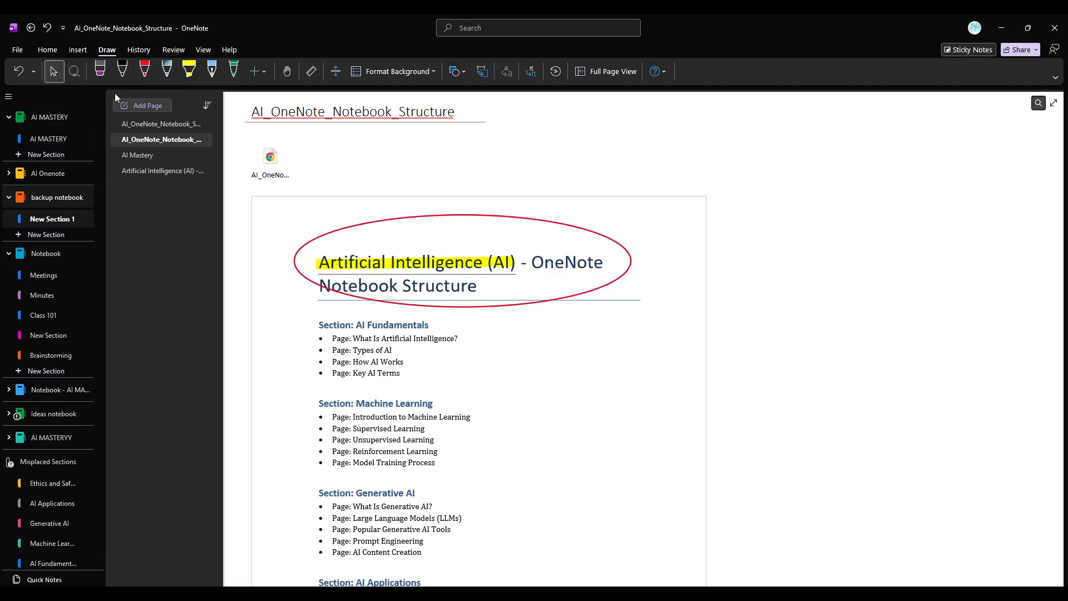
Add the text note "AI MASTERY" in bold beside the AI Fundamentals section of the printout.
{"action": "left_click", "coordinate": [532, 335]}
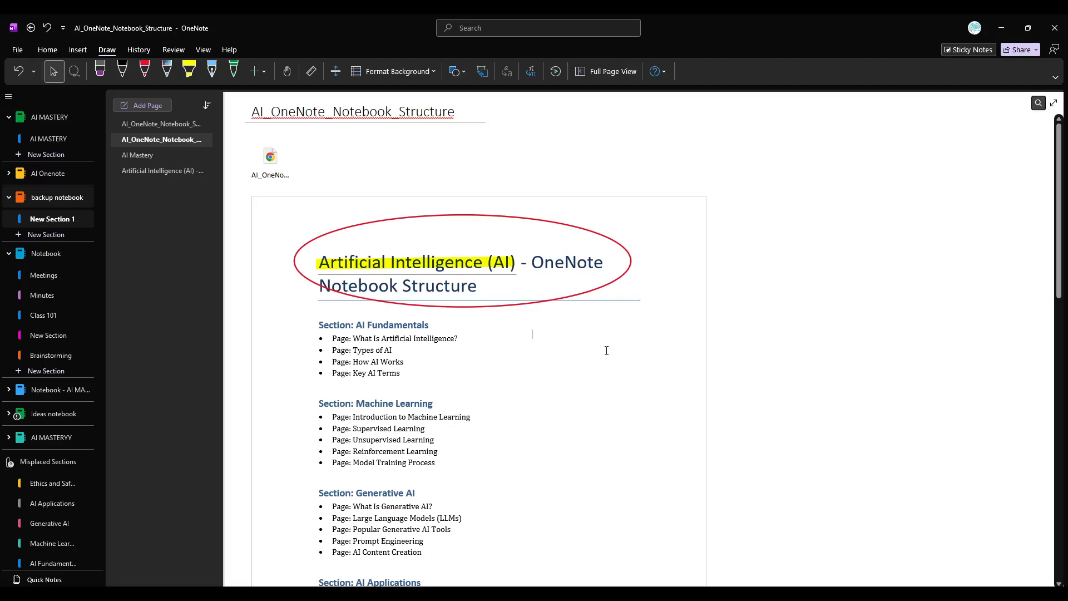
{"action": "type", "text": "AI "}
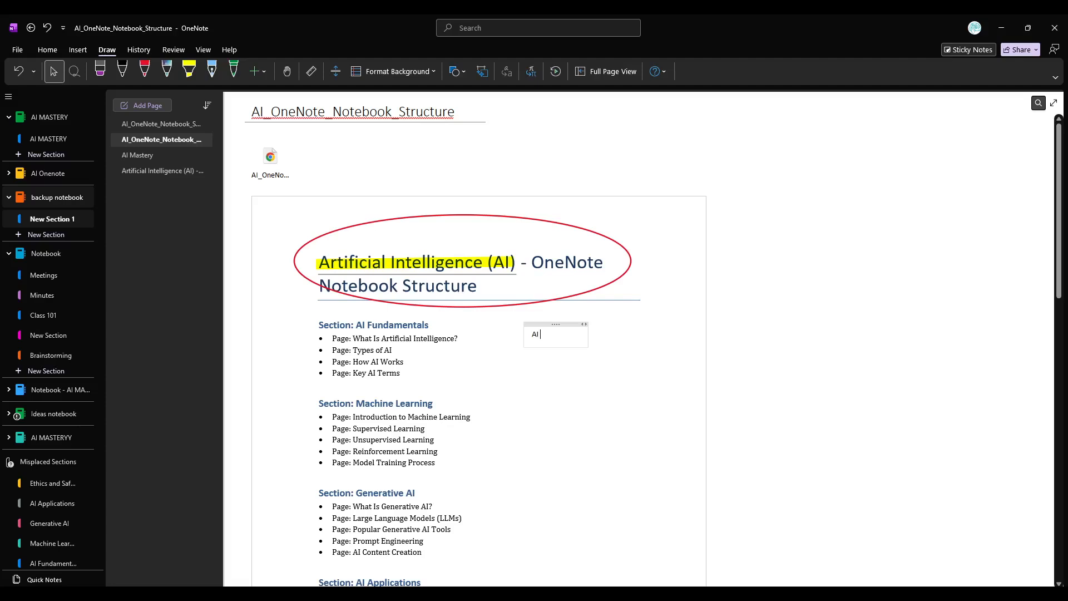
{"action": "type", "text": "MASTERY"}
{"action": "left_click_drag", "start_coordinate": [573, 334], "coordinate": [487, 335]}
{"action": "key", "text": "ctrl+b"}
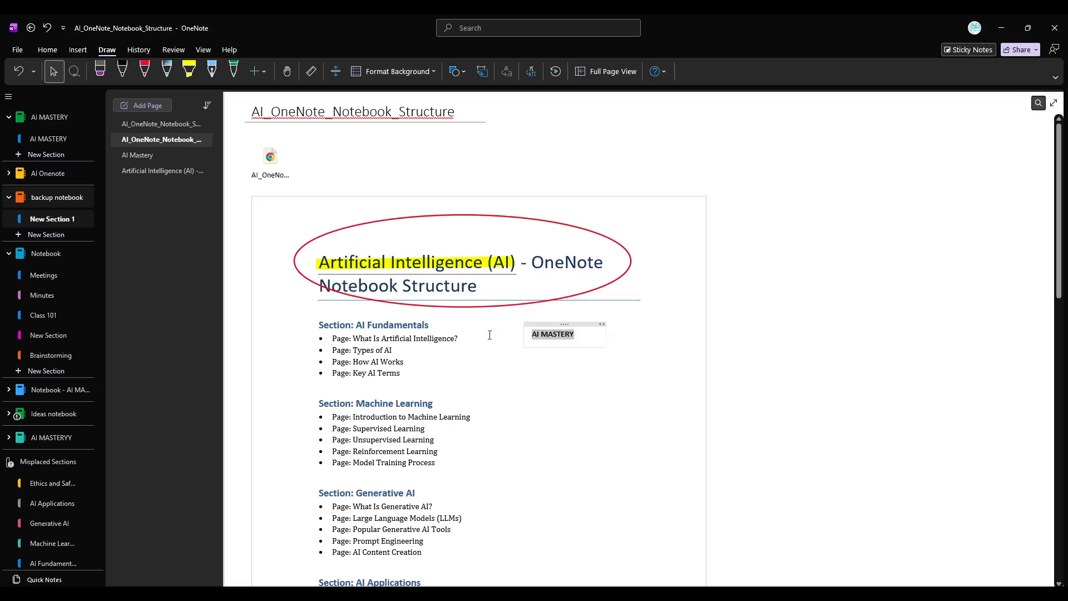
{"action": "left_click", "coordinate": [646, 344]}
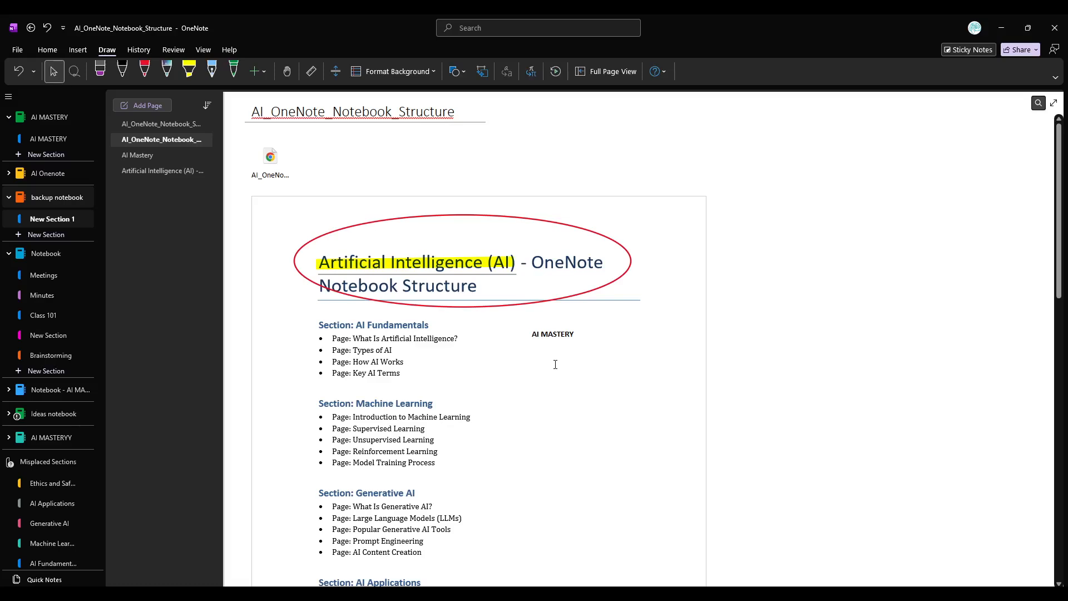
{"action": "left_click", "coordinate": [567, 338]}
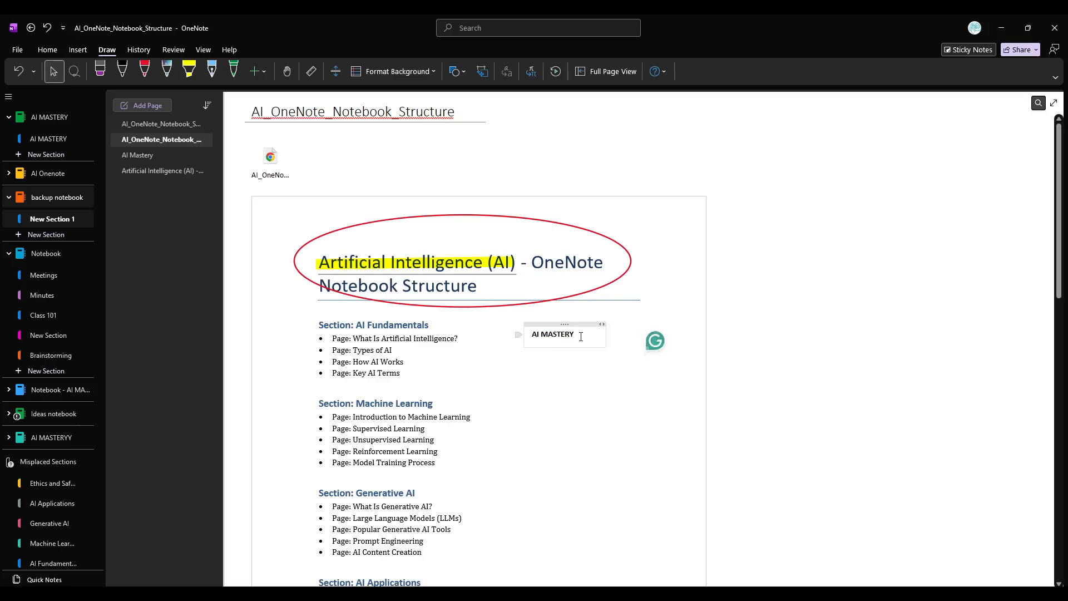